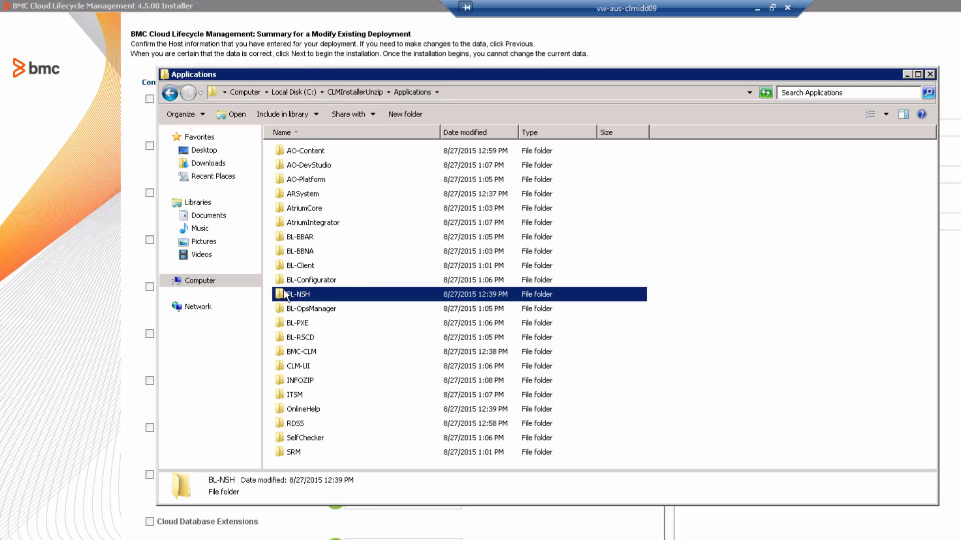
- Open the BL-NSH\Windows folder in Explorer and select the setup application
mouse_move(283, 295)
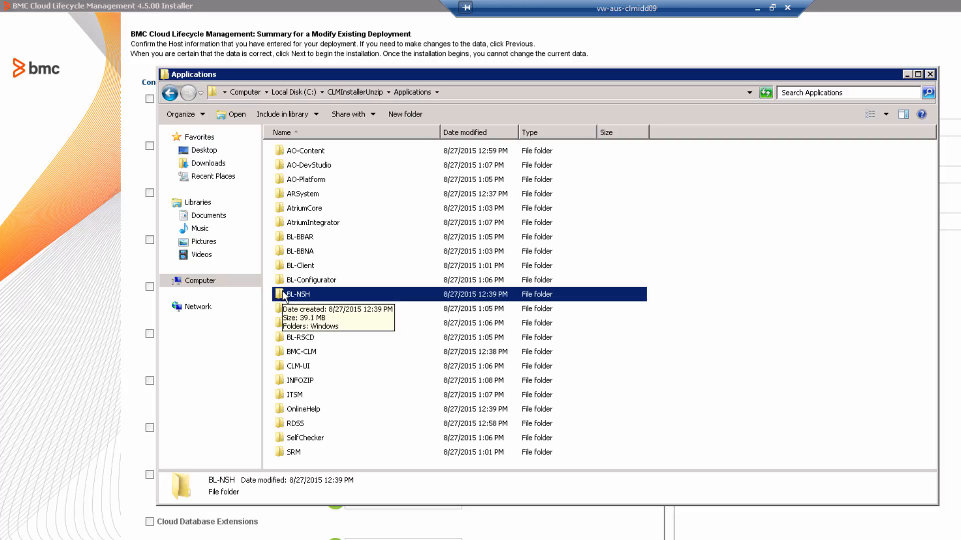
double_click(283, 295)
left_click(285, 154)
double_click(286, 151)
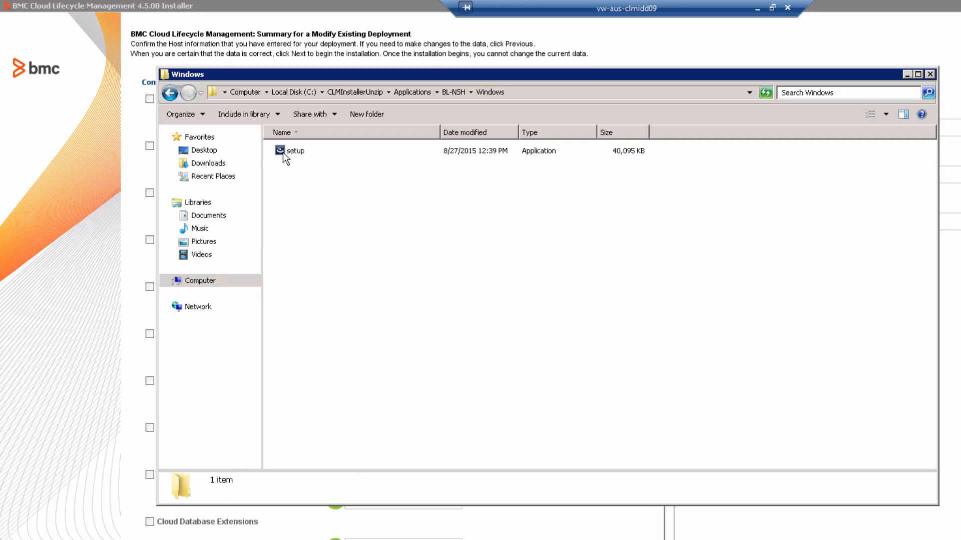
left_click(283, 152)
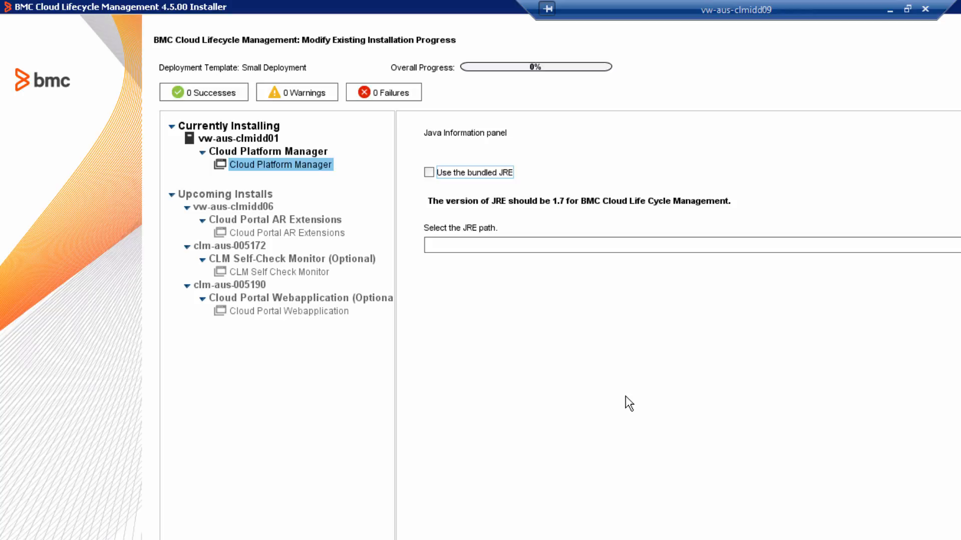
- Choose the bundled JRE for Cloud Platform Manager
left_click(478, 173)
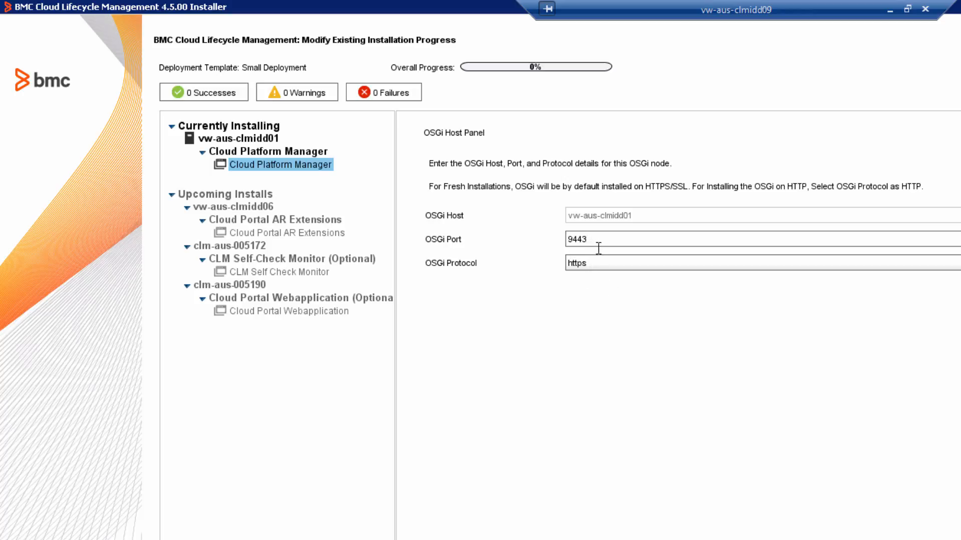
- Switch the OSGi protocol to http, restore https on port 9443, and accept
left_click(612, 262)
left_click(609, 279)
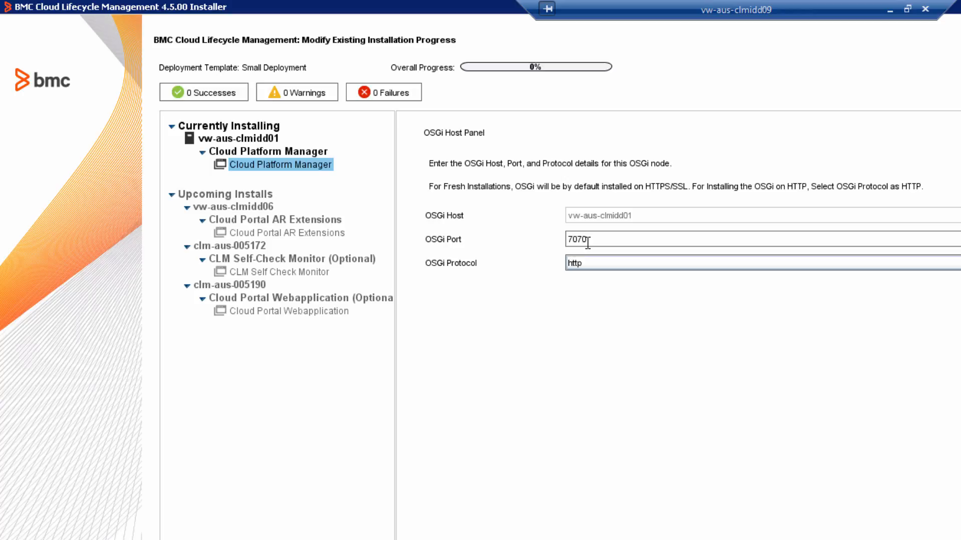
left_click(606, 265)
left_click(605, 292)
left_click(700, 539)
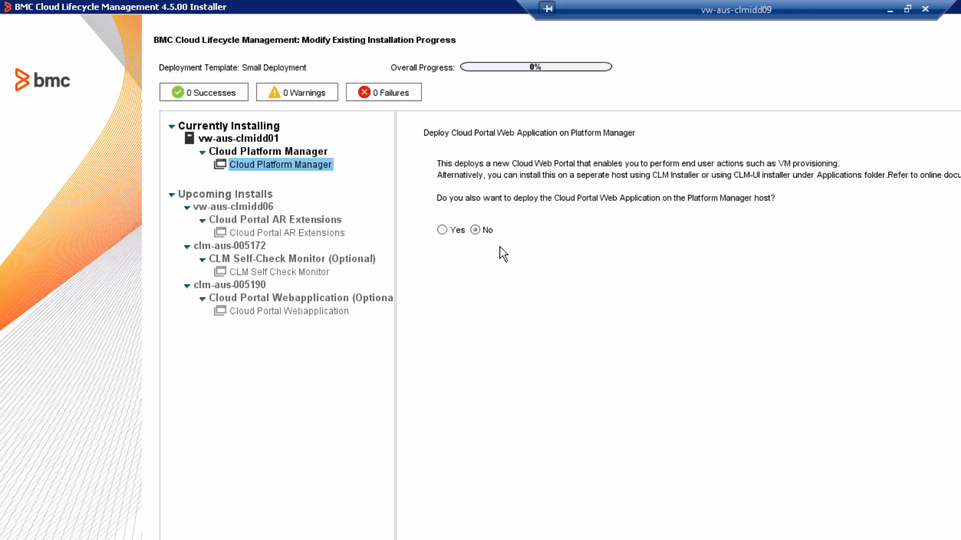
- Opt to deploy the Cloud Portal Web Application on this host and continue
left_click(443, 231)
left_click(958, 538)
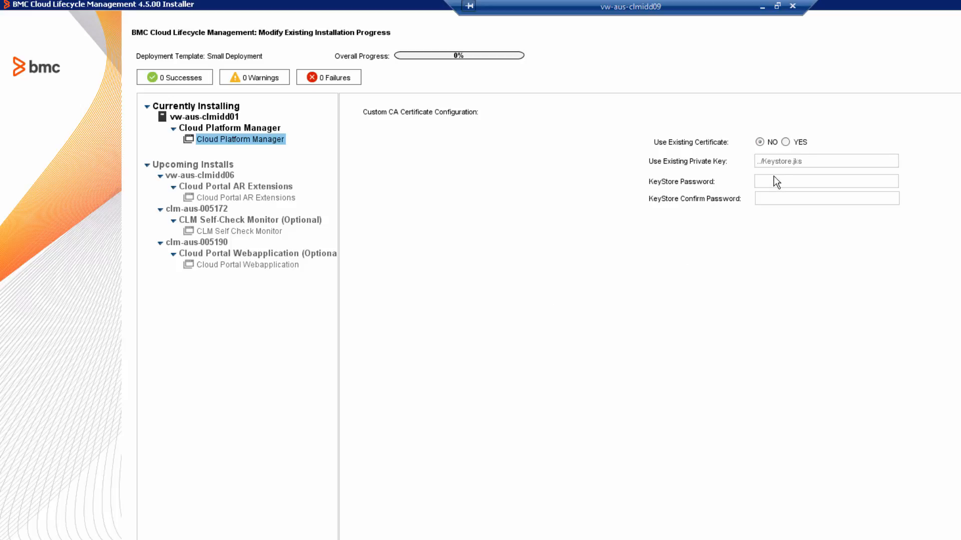
- Toggle Use Existing Certificate to YES, then back to NO
left_click(785, 143)
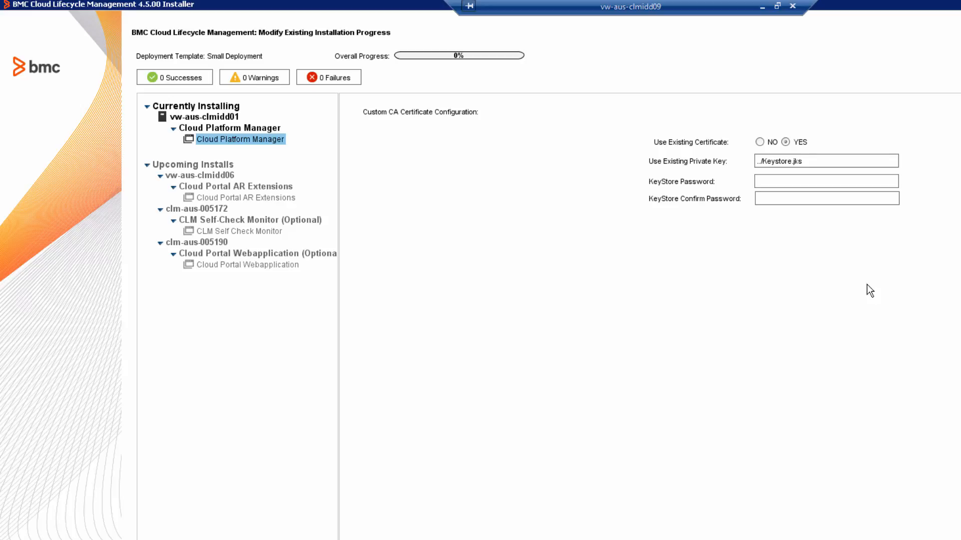
left_click(759, 142)
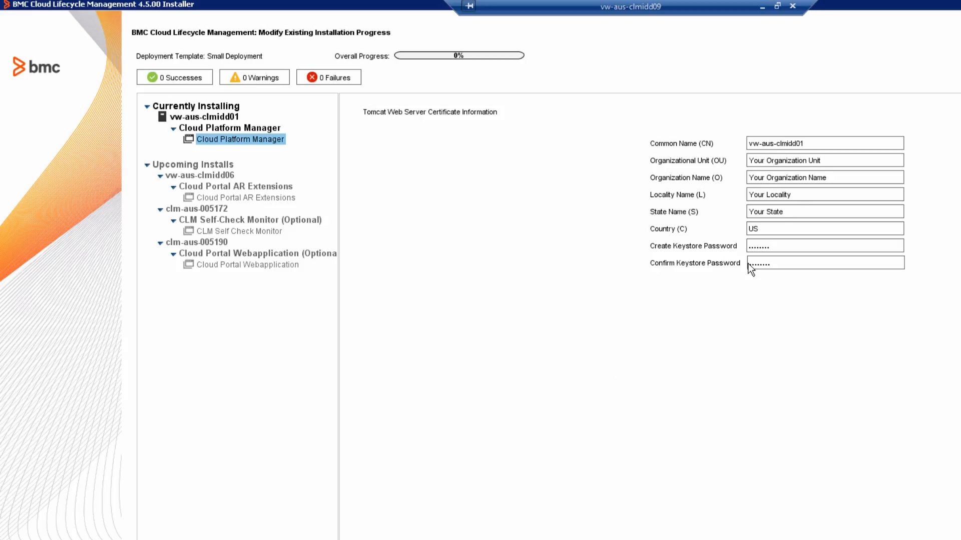
- Set Common Name to vw-aus-clmidd01.bmc.com, unit IDD, organisation BMC Software
left_click(828, 142)
type(".bmc.com")
key("Tab")
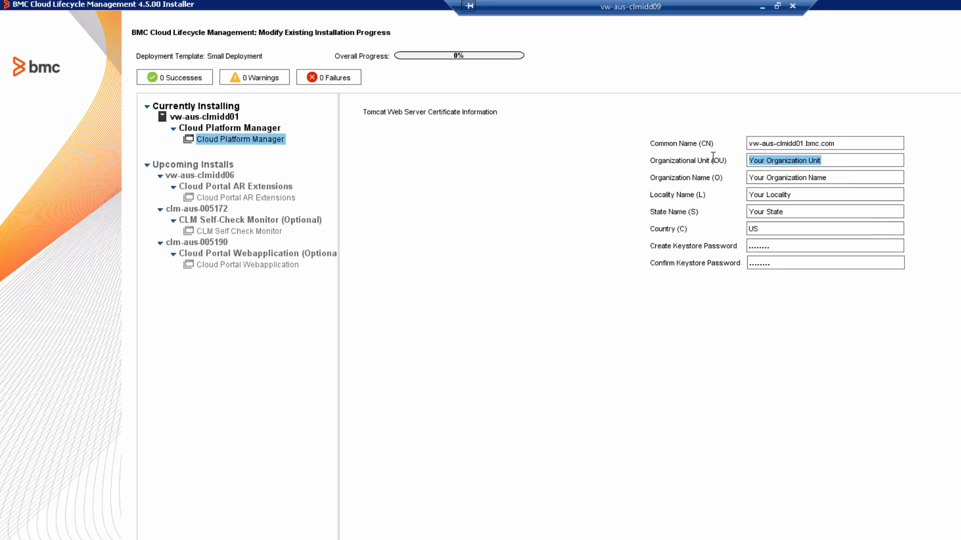
type("IDD")
key("Tab")
type("BMC Software")
- Set the certificate locality to San Jose and state to California
key("Tab")
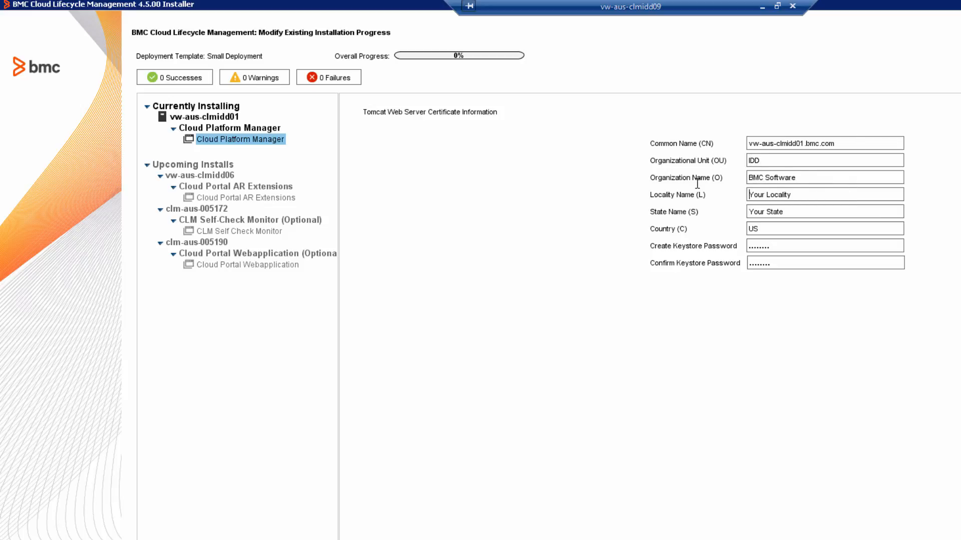
left_click(811, 198)
key("BackSpace")
key("BackSpace")
key("BackSpace")
key("BackSpace")
key("BackSpace")
key("BackSpace")
key("BackSpace")
key("BackSpace")
key("BackSpace")
key("BackSpace")
key("BackSpace")
key("BackSpace")
key("BackSpace")
type("San Jose")
key("Tab")
left_click_drag(819, 211, 718, 217)
type("California")
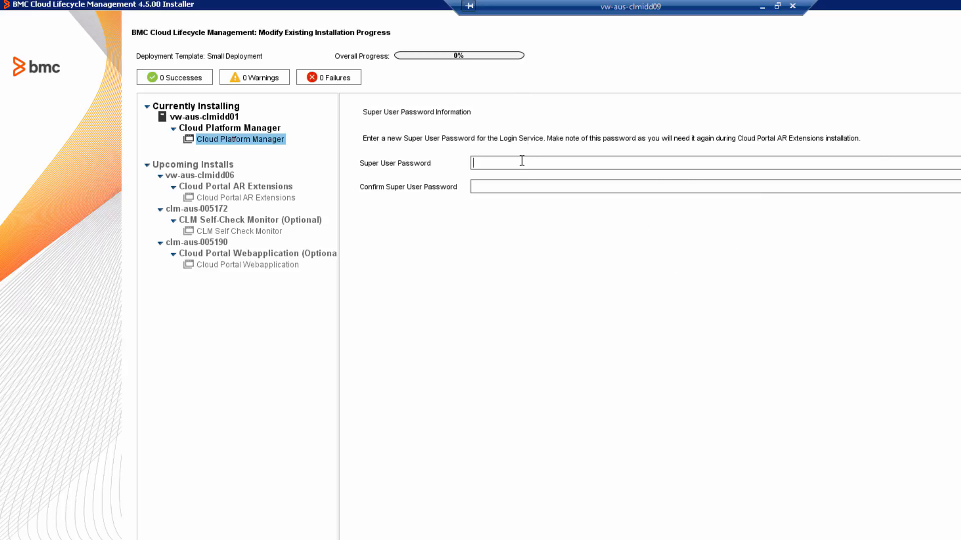
- Enter and confirm the super user password, then advance to Persistence Manager details
type("........")
key("Tab")
type("........")
key("Return")
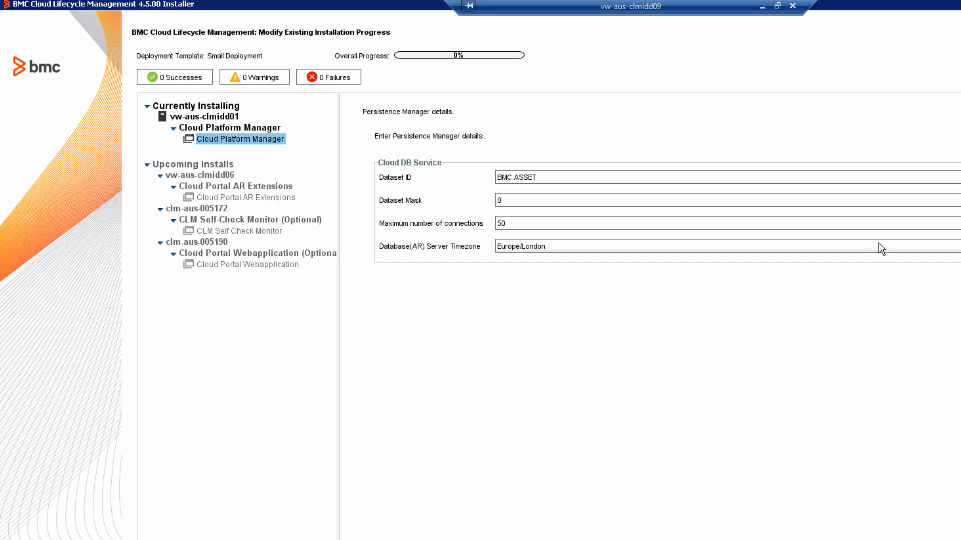
- Browse the Database(AR) Server Timezone options in the Persistence Manager settings
left_click(866, 249)
key("Down")
key("Down")
key("Down")
key("Down")
key("Down")
key("Down")
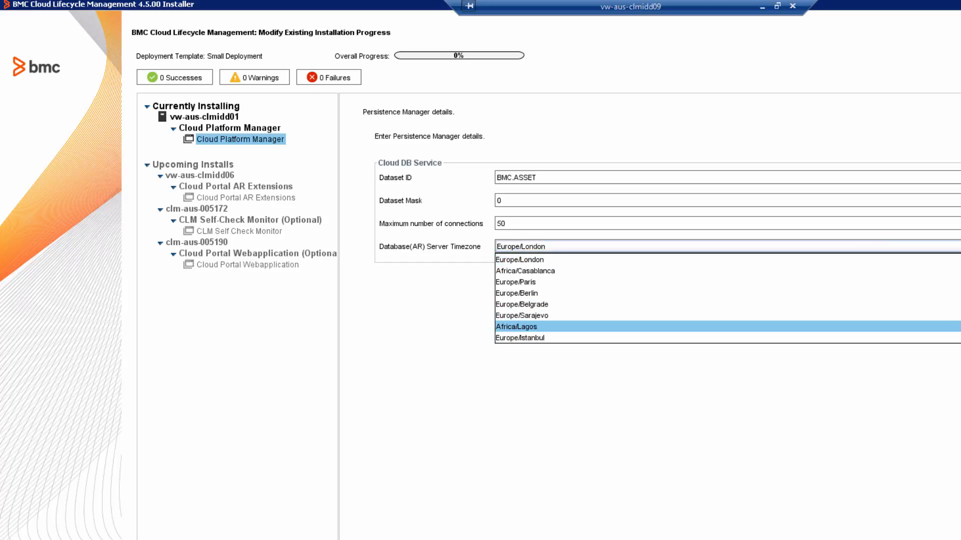
scroll(726, 299, "down", 15)
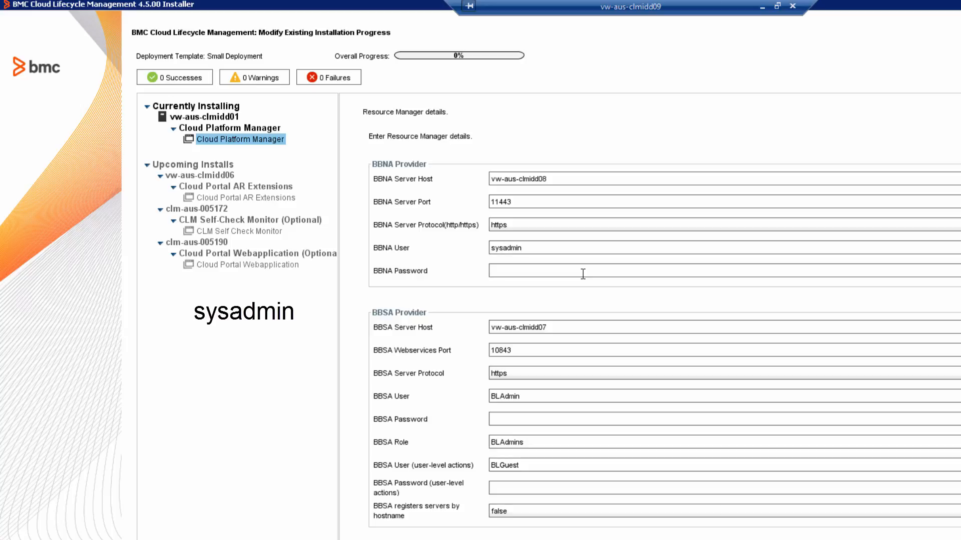
- Enter the BBNA, BBSA, BBSA user-level and AO Server passwords for Resource Manager
type("ysadmin")
left_click(533, 420)
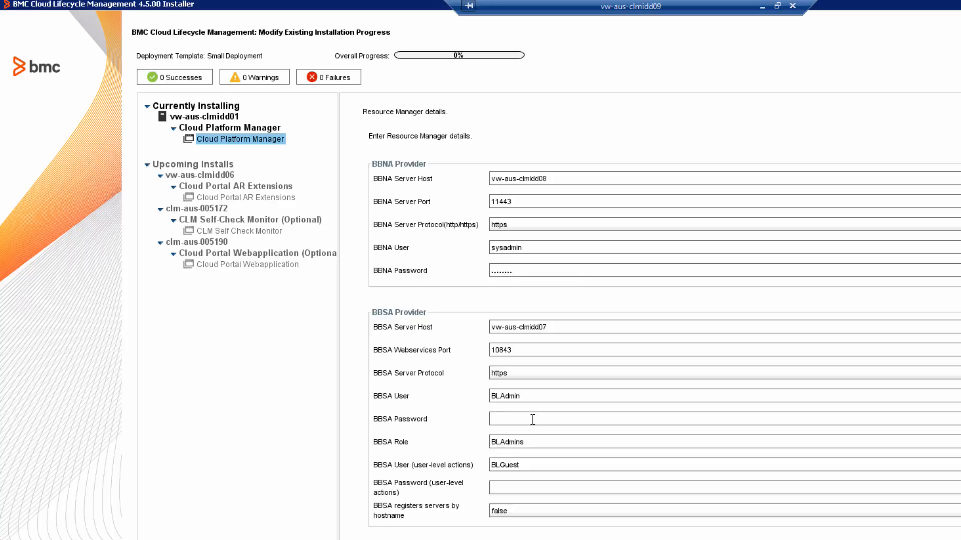
type("bladmins")
left_click(541, 486)
type("••••••")
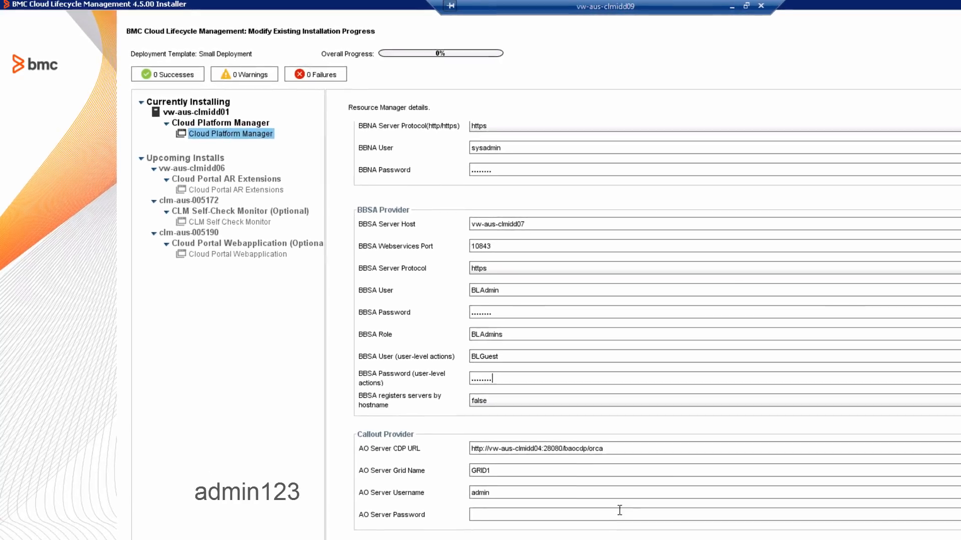
left_click(601, 508)
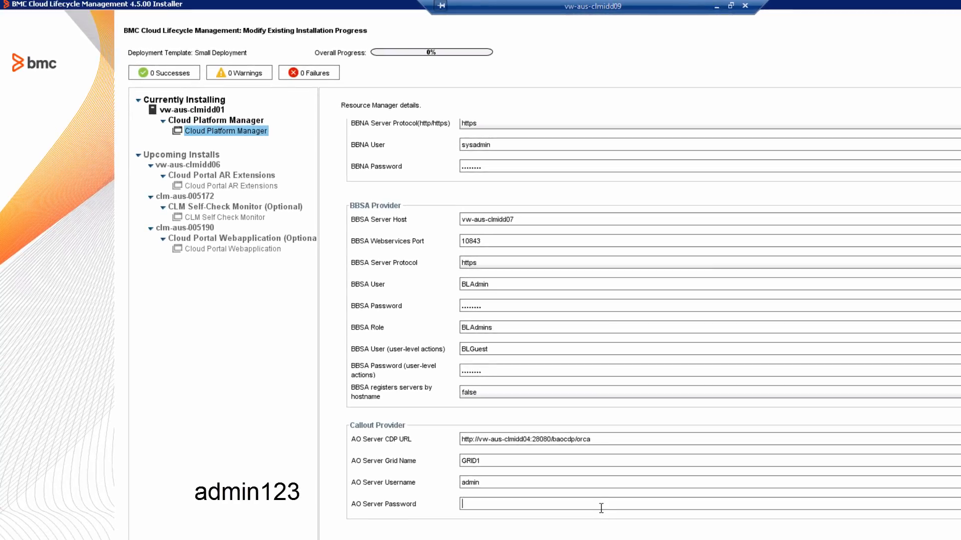
type("••••••23")
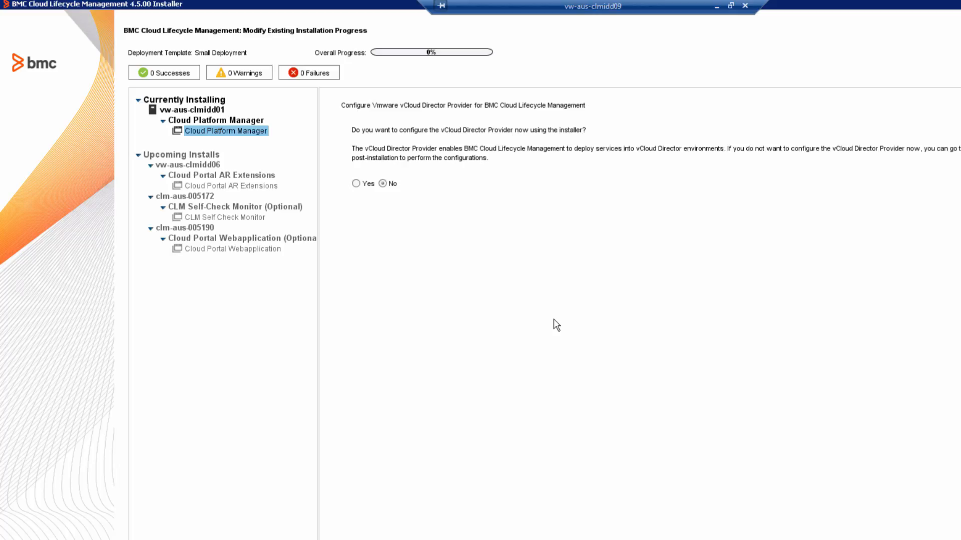
- Keep vCloud Director on No and proceed to the Installation Preview
left_click(951, 531)
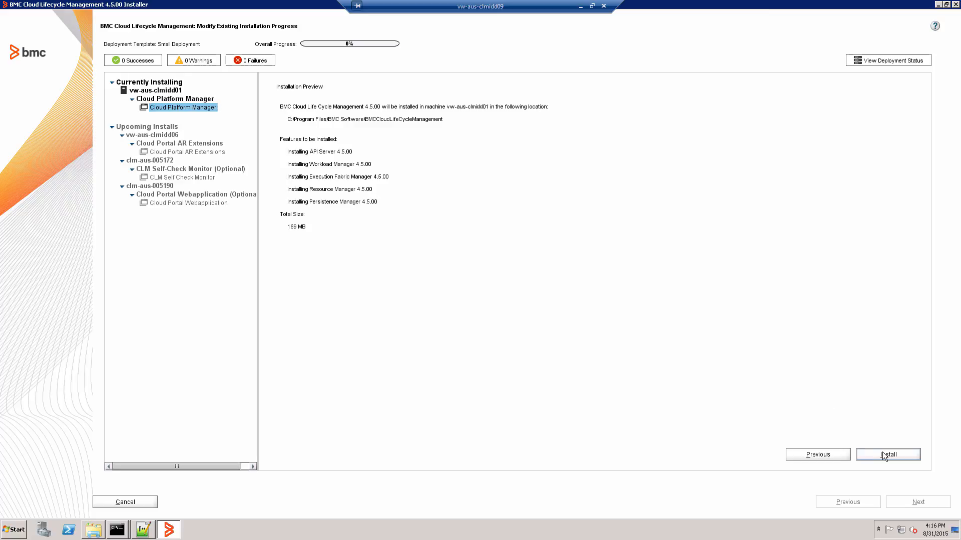
- Install Cloud Platform Manager on vw-aus-clmidd01, then view and close its install log
left_click(883, 455)
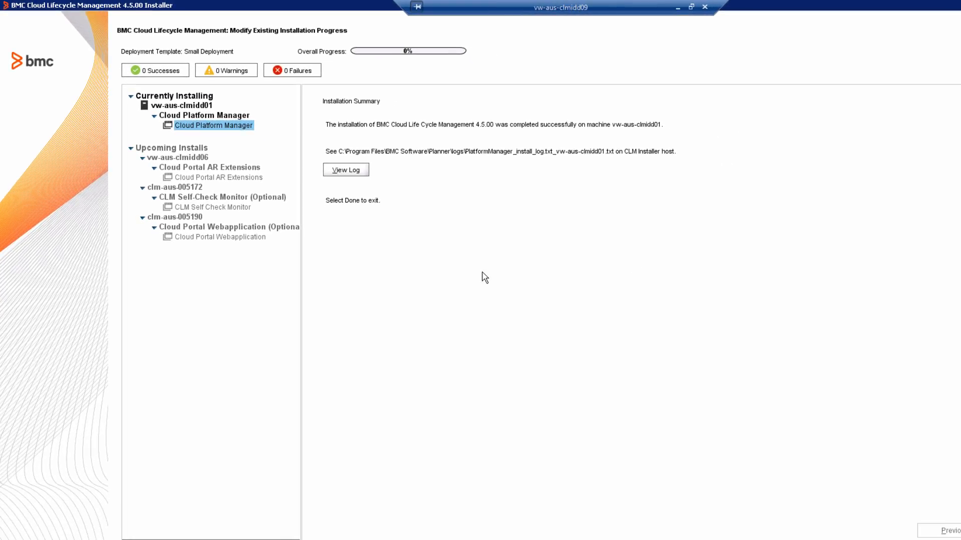
left_click(359, 173)
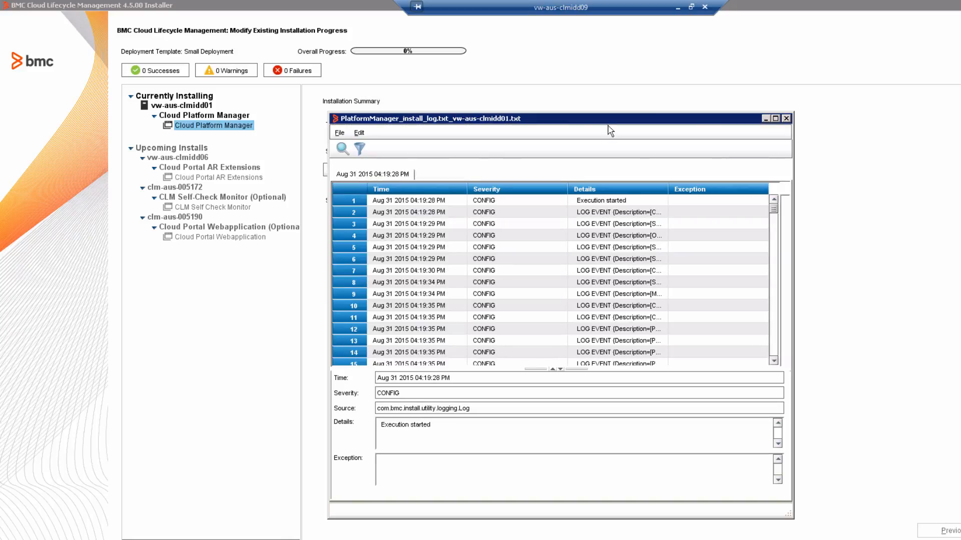
left_click(787, 118)
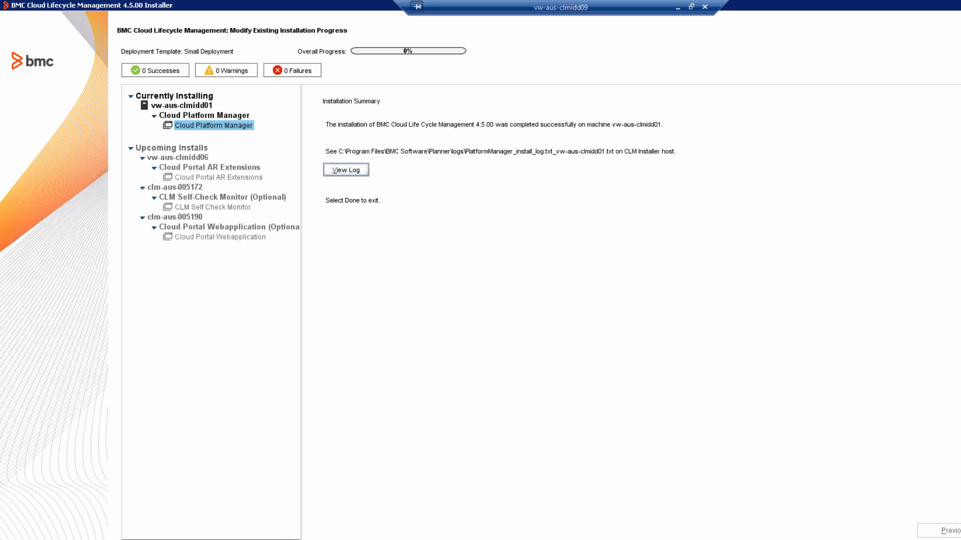